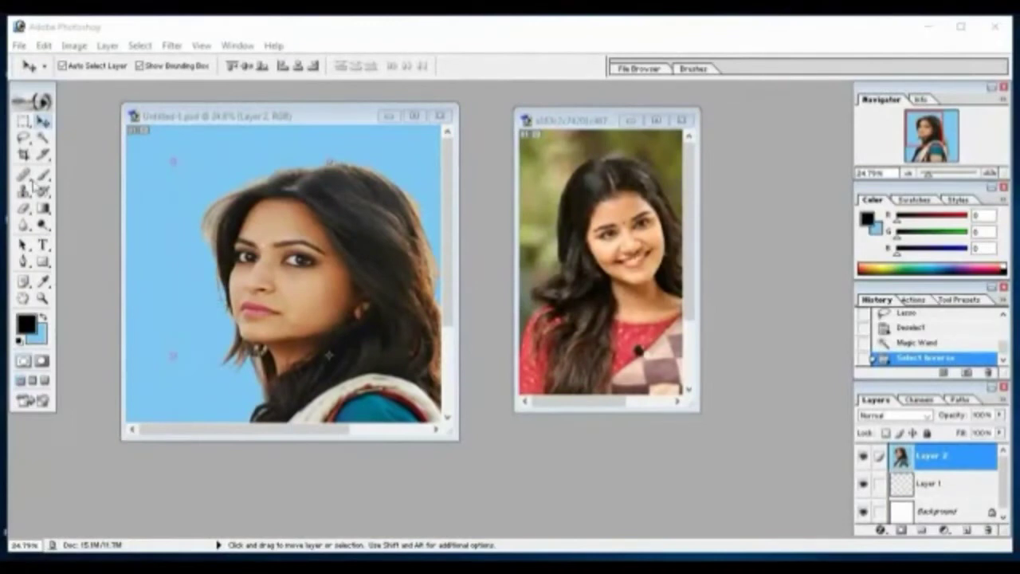
Step: Maximize the Untitled-1.psd document window and clear the existing selection around the woman
left_click(413, 116)
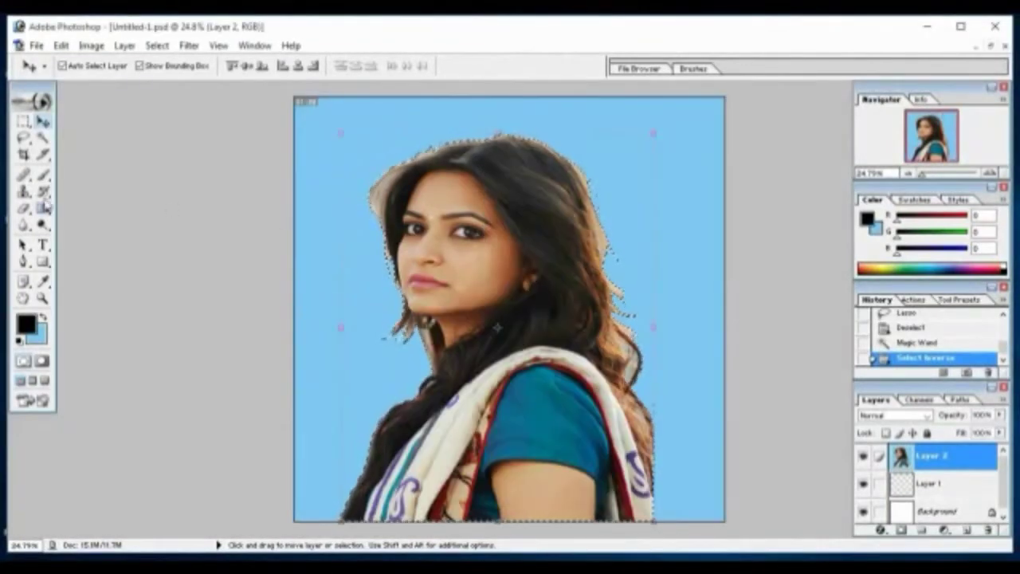
left_click(25, 137)
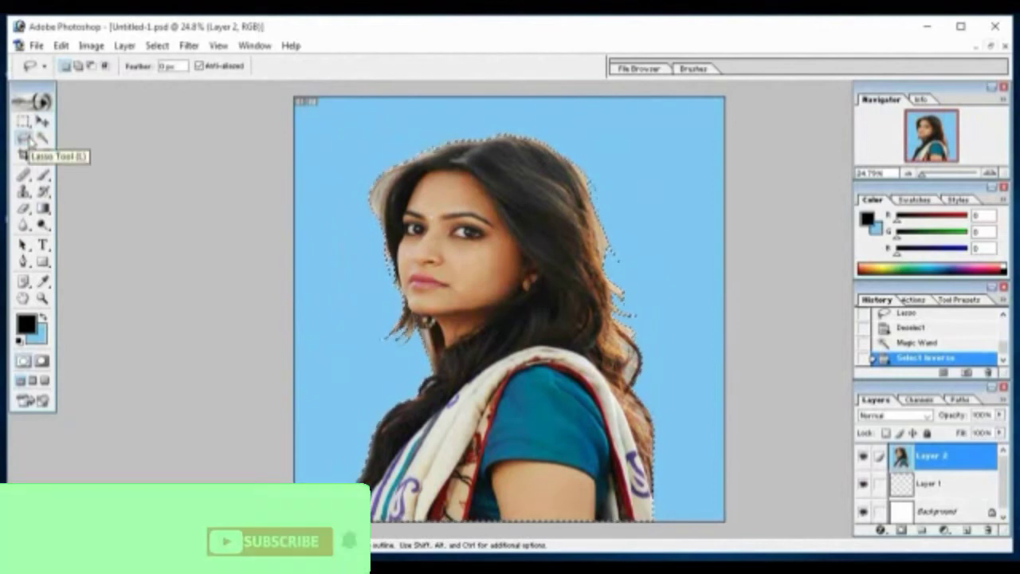
key("ctrl+d")
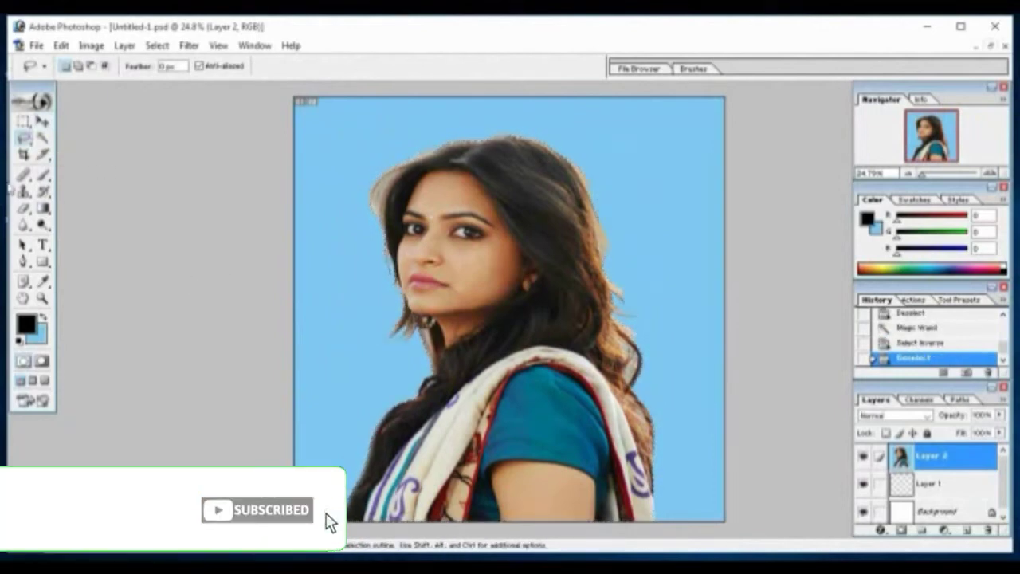
Step: Trace a freehand selection around the whole outline of the woman on Layer 2 with the Lasso tool
left_click(25, 140)
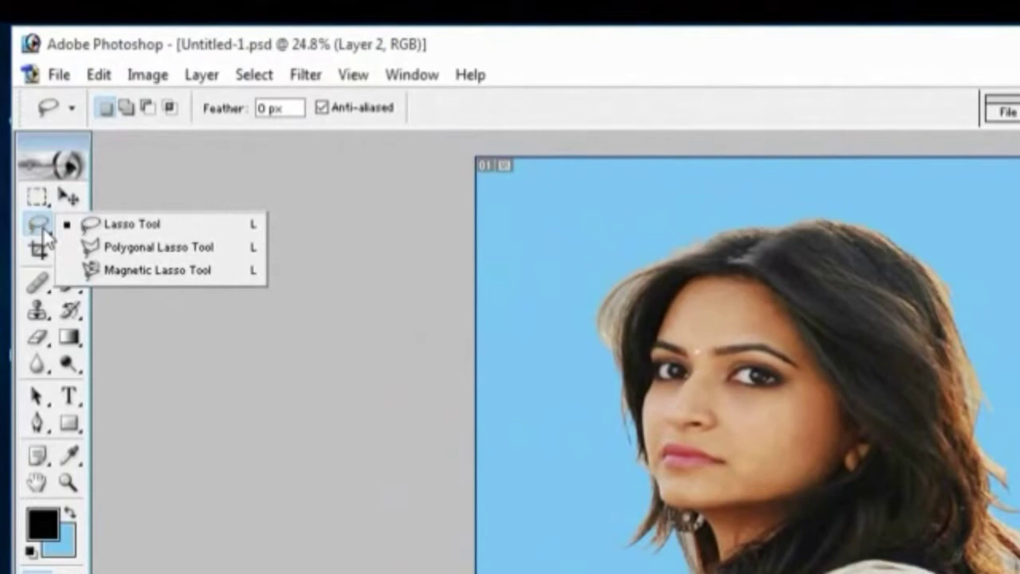
left_click(171, 224)
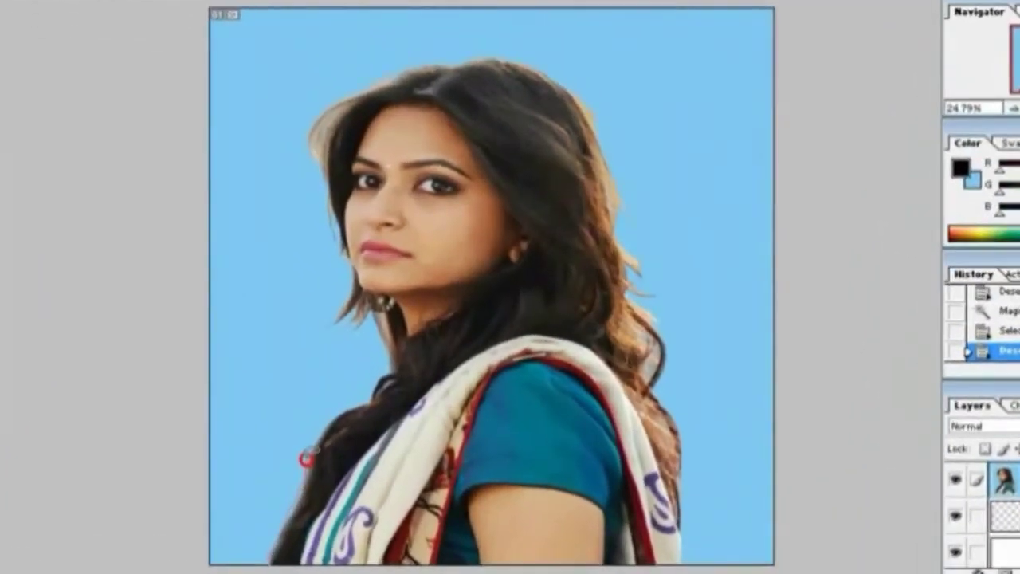
mouse_move(306, 459)
left_mouse_down()
mouse_move(347, 407)
mouse_move(370, 399)
mouse_move(397, 362)
mouse_move(382, 304)
mouse_move(361, 323)
left_mouse_up()
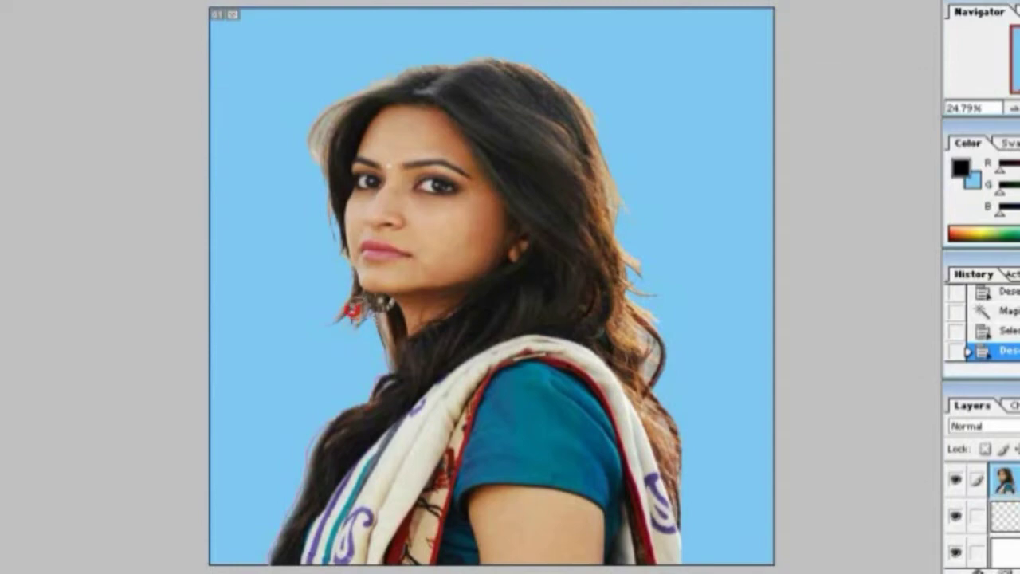
mouse_move(354, 311)
left_mouse_down()
mouse_move(355, 270)
mouse_move(331, 237)
mouse_move(341, 226)
mouse_move(303, 134)
mouse_move(332, 102)
mouse_move(420, 63)
mouse_move(496, 61)
mouse_move(574, 97)
mouse_move(604, 136)
mouse_move(624, 246)
mouse_move(644, 280)
mouse_move(626, 270)
mouse_move(654, 296)
mouse_move(634, 283)
mouse_move(633, 295)
mouse_move(660, 322)
mouse_move(672, 356)
mouse_move(659, 393)
mouse_move(681, 444)
mouse_move(684, 563)
mouse_move(553, 567)
left_mouse_up()
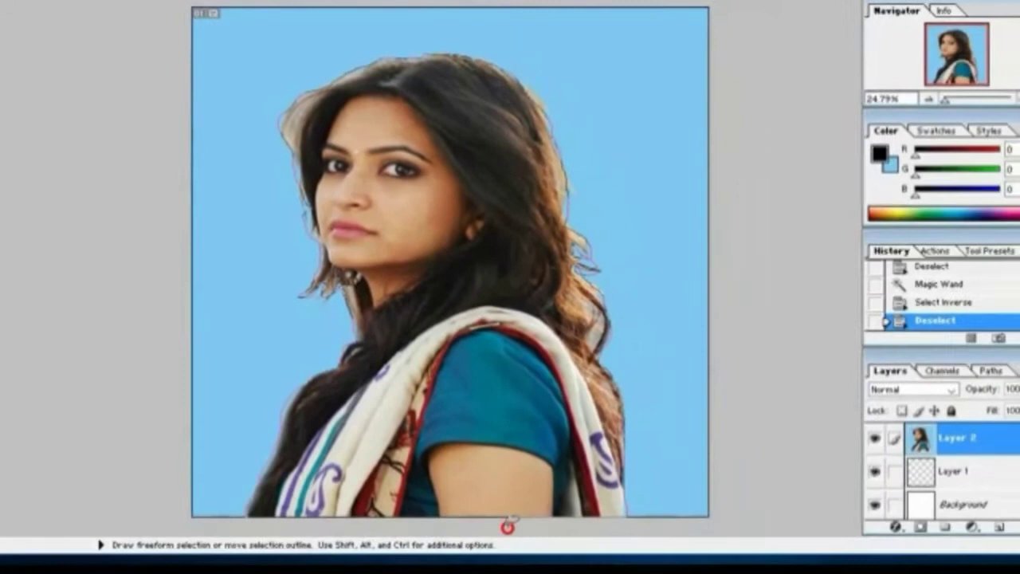
mouse_move(508, 526)
left_mouse_down()
mouse_move(246, 524)
mouse_move(253, 514)
left_mouse_up()
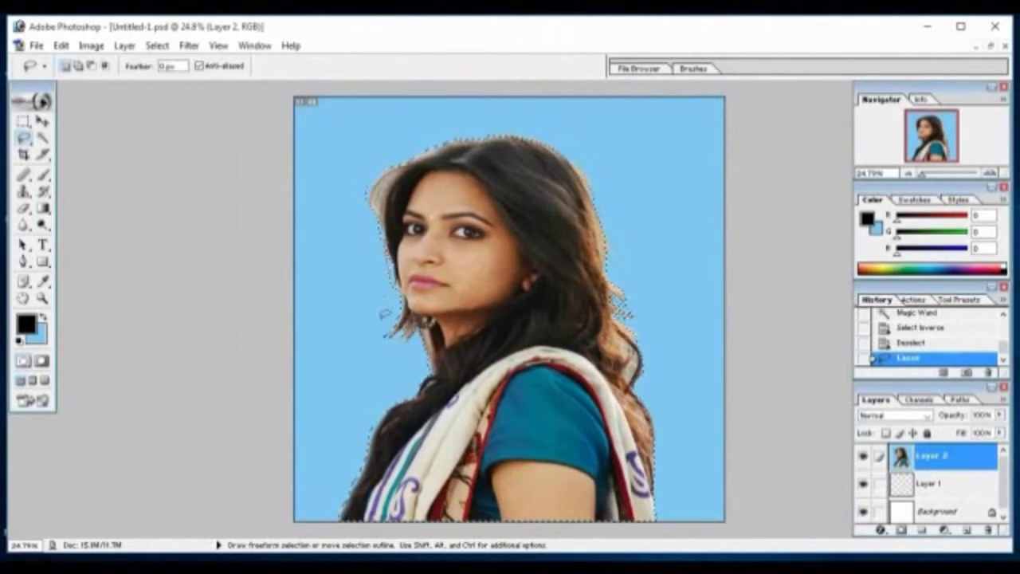
Step: Refine the edge of the freehand selection beside the woman's hair with the Lasso tool, subtracting excess background
key("alt")
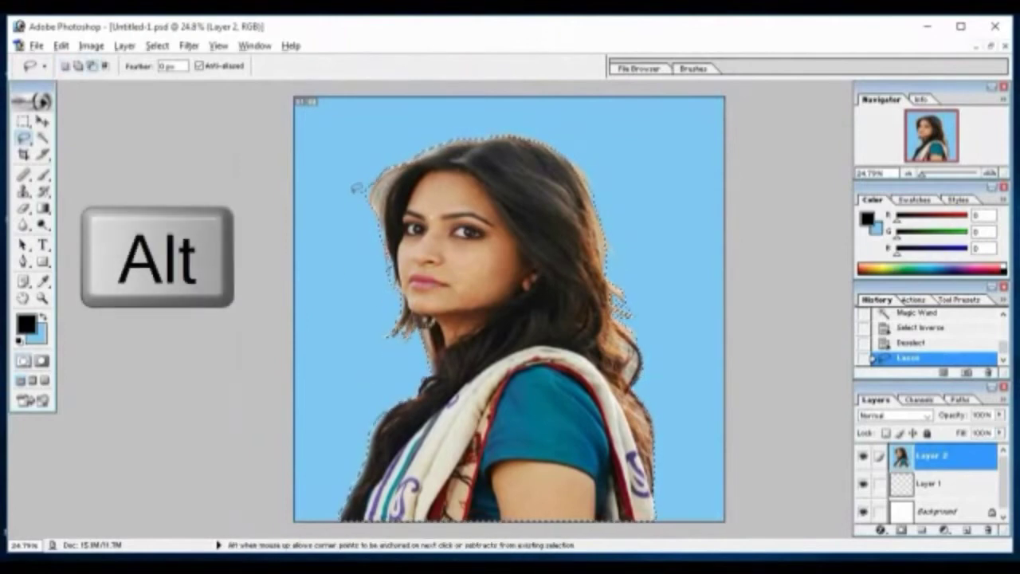
left_click(354, 163)
mouse_move(369, 203)
left_mouse_down()
mouse_move(340, 216)
mouse_move(337, 182)
mouse_move(355, 160)
left_mouse_up()
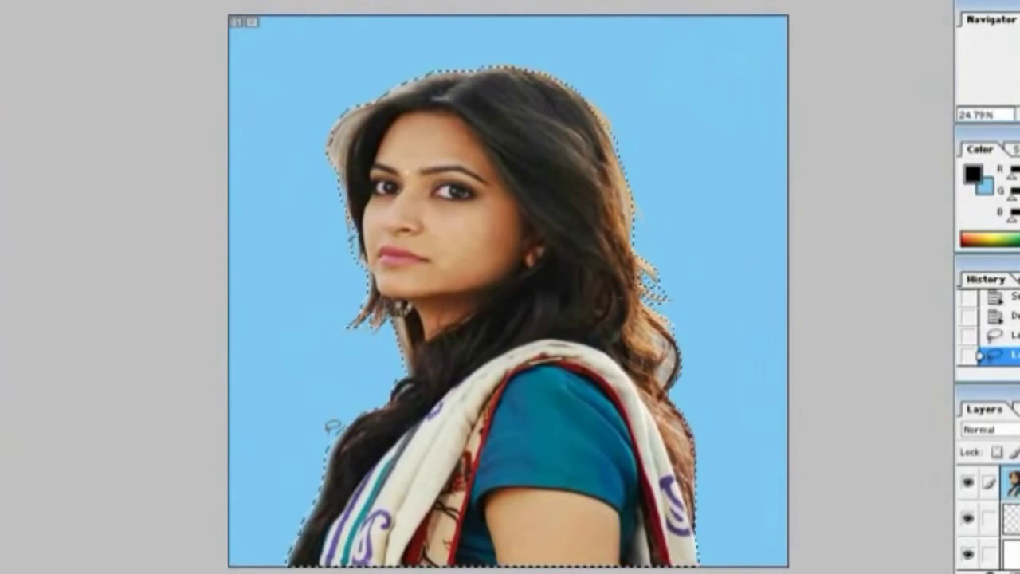
mouse_move(333, 423)
left_mouse_down()
mouse_move(341, 435)
mouse_move(324, 478)
mouse_move(292, 471)
mouse_move(289, 428)
mouse_move(307, 416)
mouse_move(336, 421)
left_mouse_up()
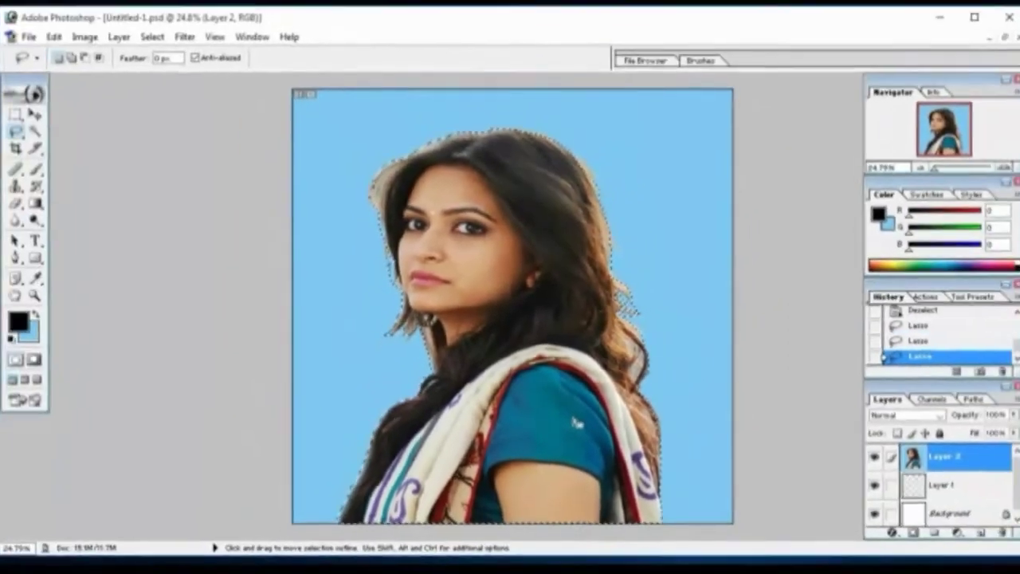
Step: Try moving the lassoed woman sideways toward the right edge of the canvas, and undo the move
left_click(43, 118)
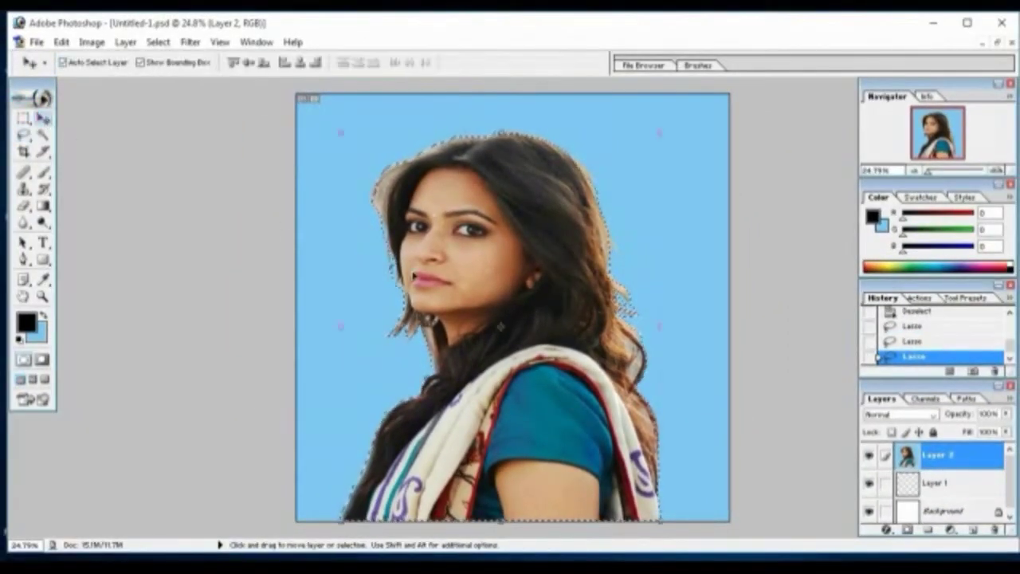
left_click_drag(566, 376, 631, 376)
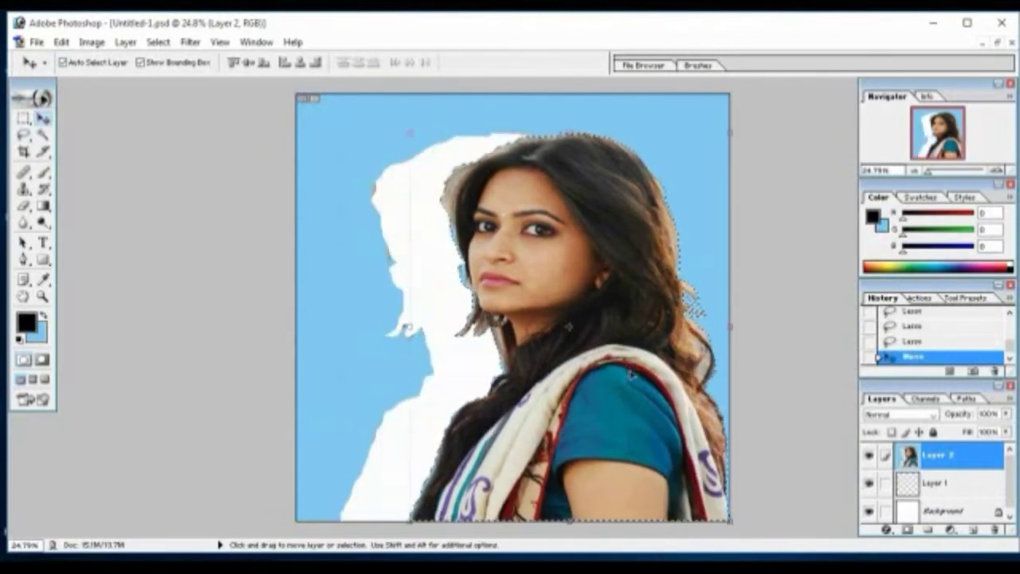
key("ctrl+z")
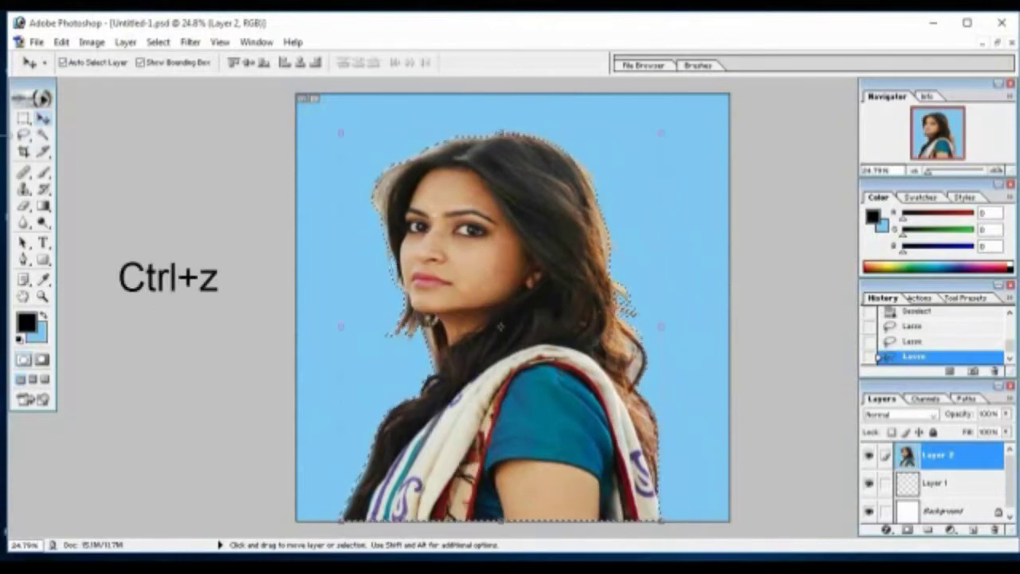
Step: Clear the current selection and outline the woman point by point with the Polygonal Lasso tool
left_click(25, 136)
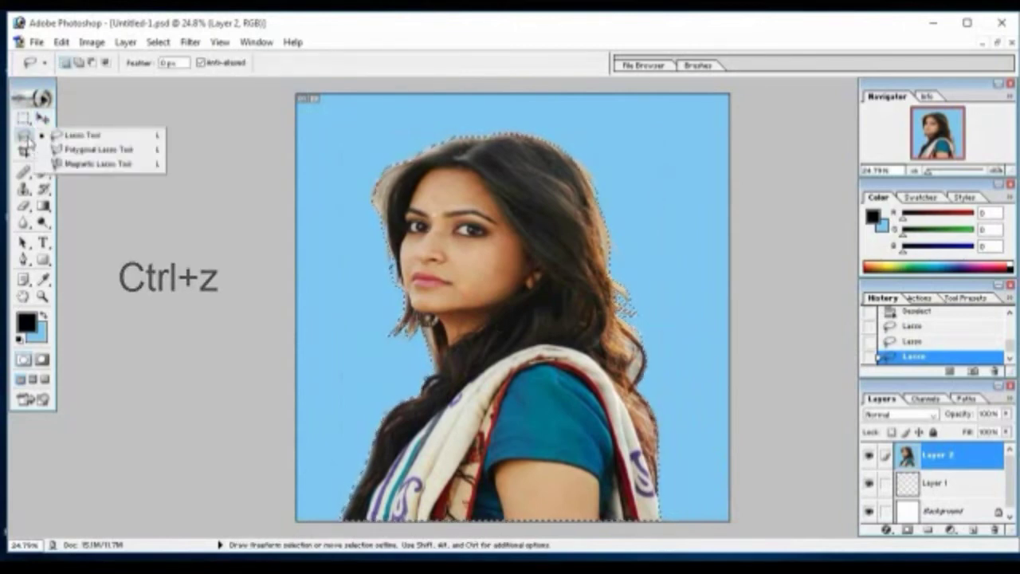
left_click_drag(28, 141, 80, 150)
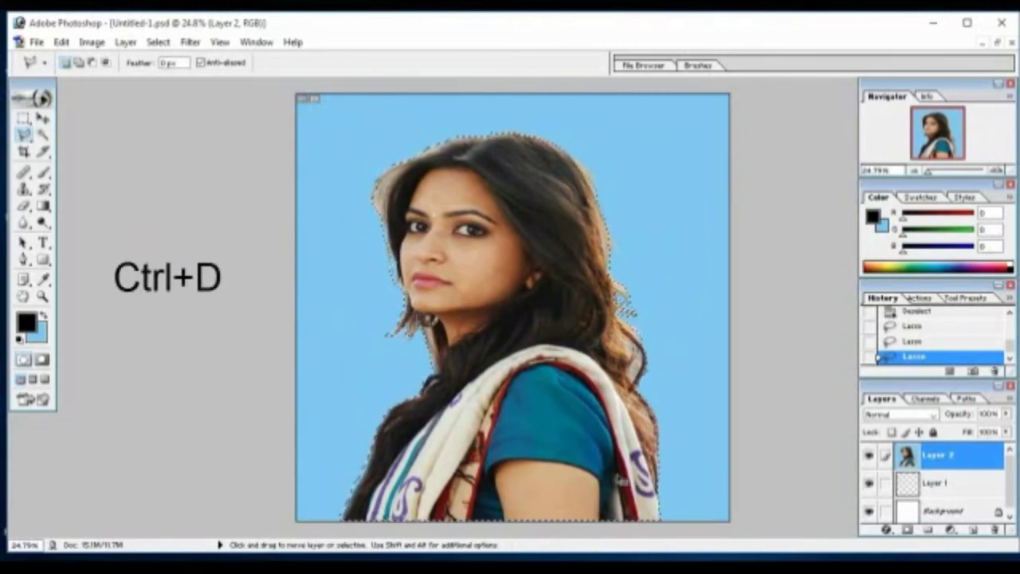
key("ctrl+d")
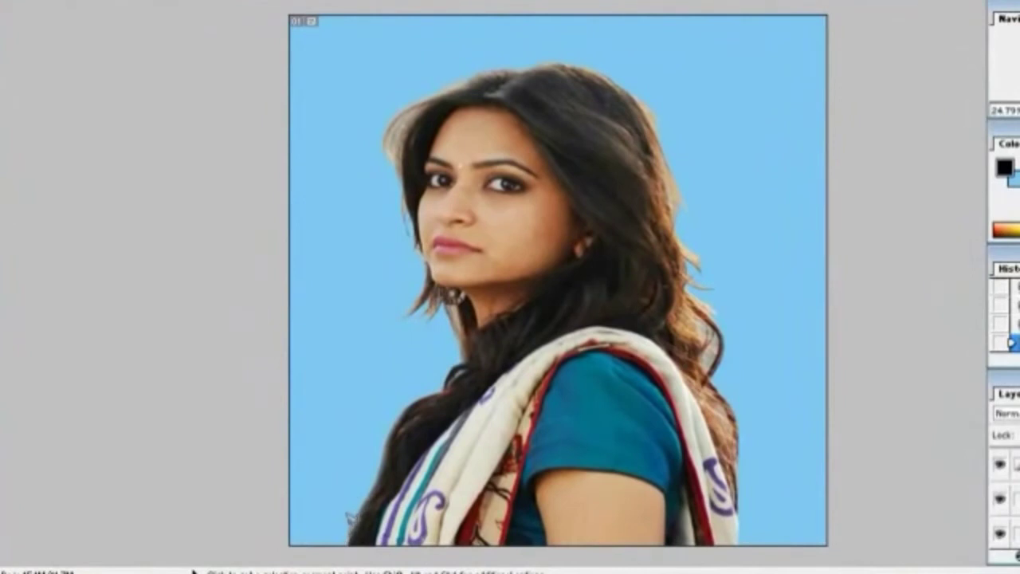
left_click(348, 527)
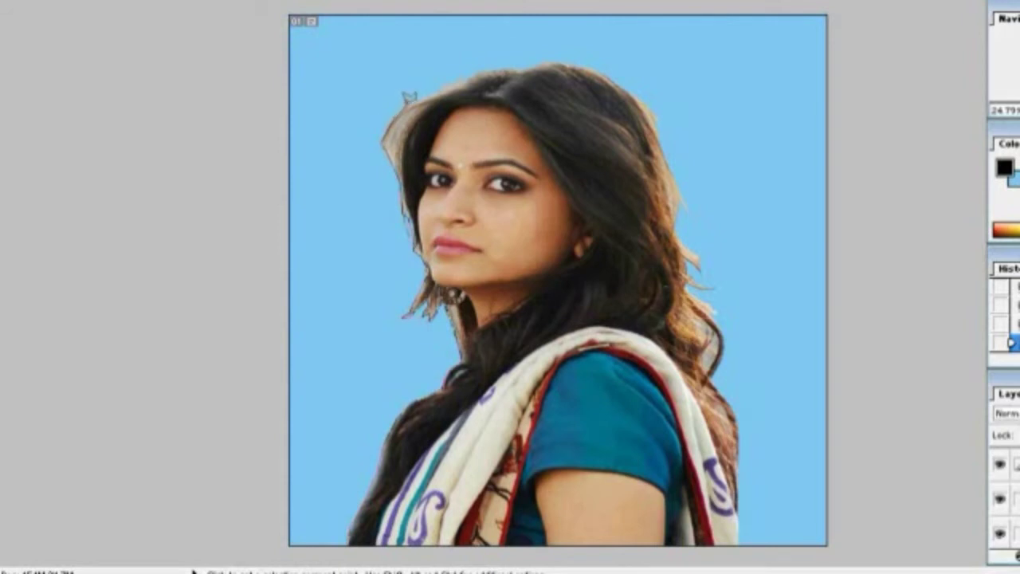
left_click(418, 99)
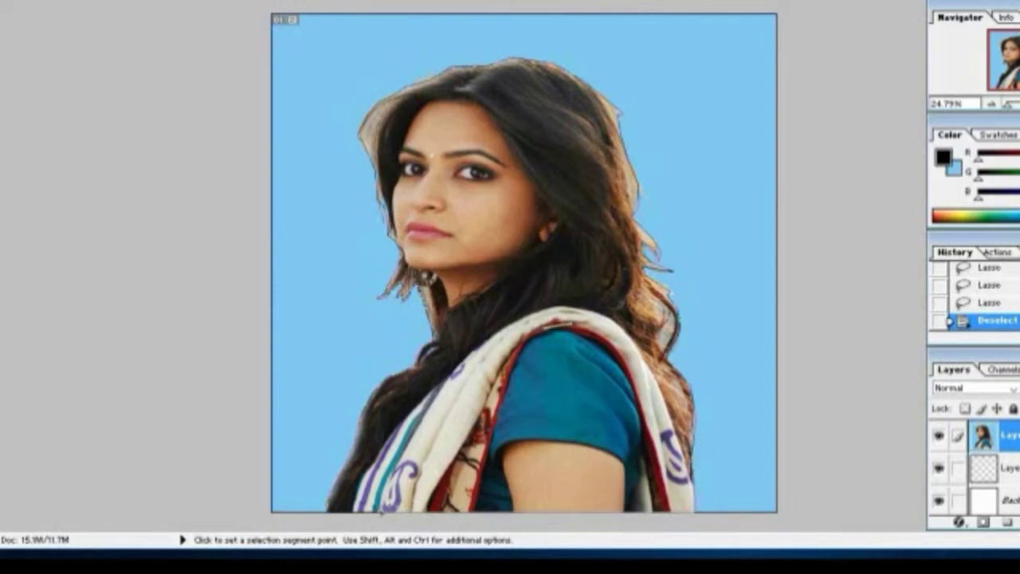
left_click(332, 505)
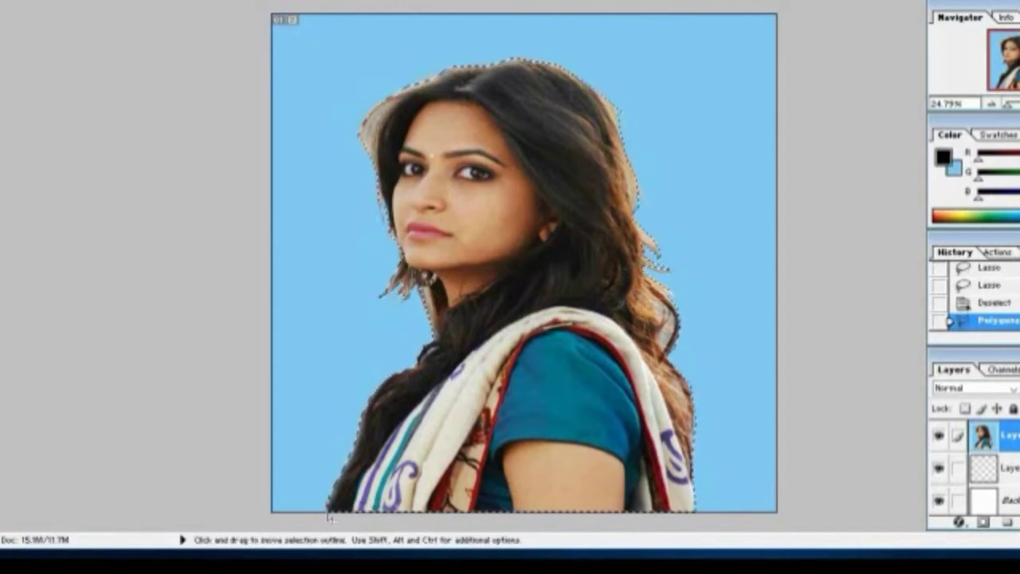
Step: Test the polygonal selection by moving the woman to the right, and undo the move
key("v")
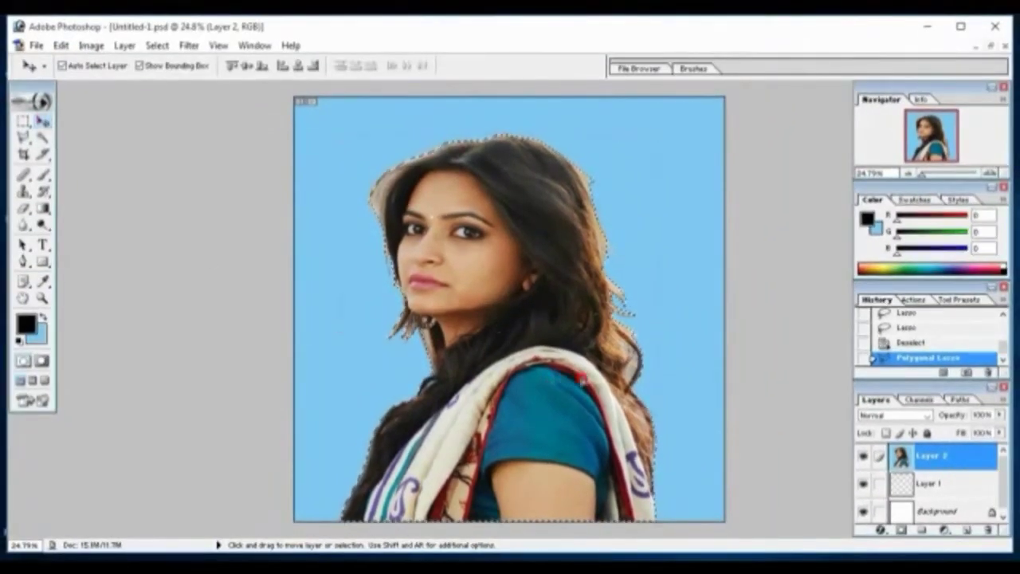
left_click_drag(558, 387, 625, 381)
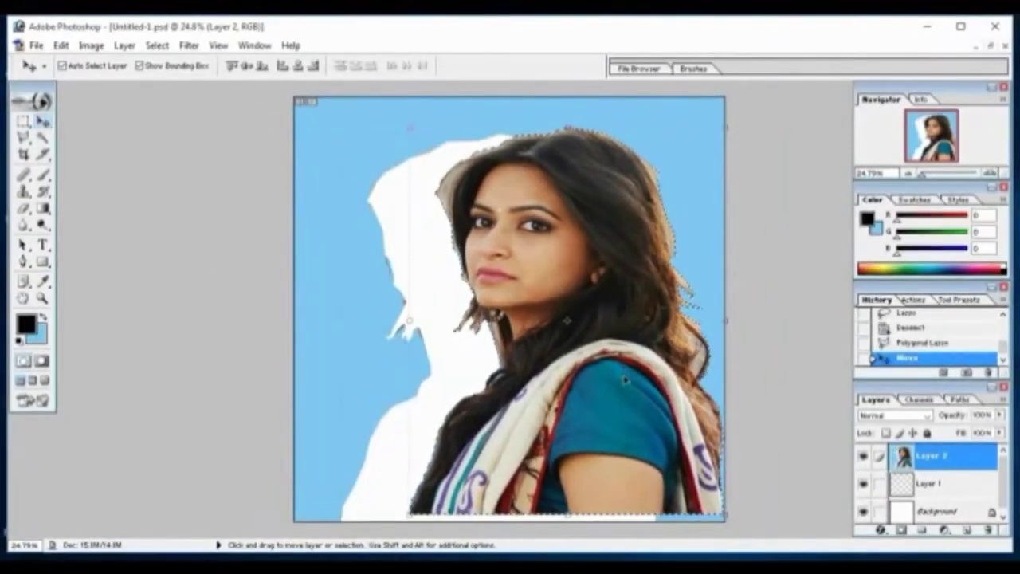
key("ctrl+z")
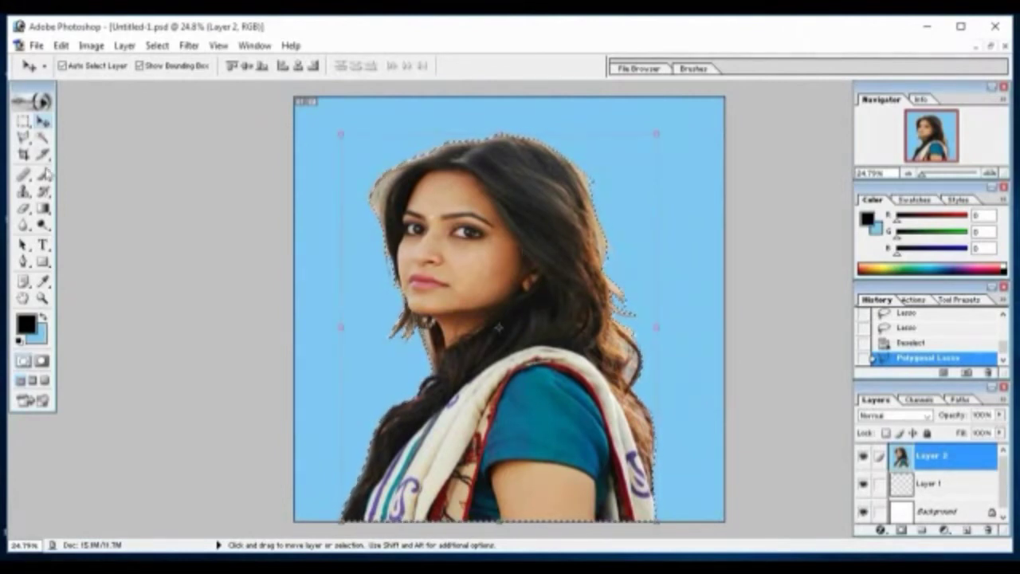
Step: Subtract a small excess area beside the hair on the back of the head from the polygonal selection with the Lasso tool
left_click(24, 140)
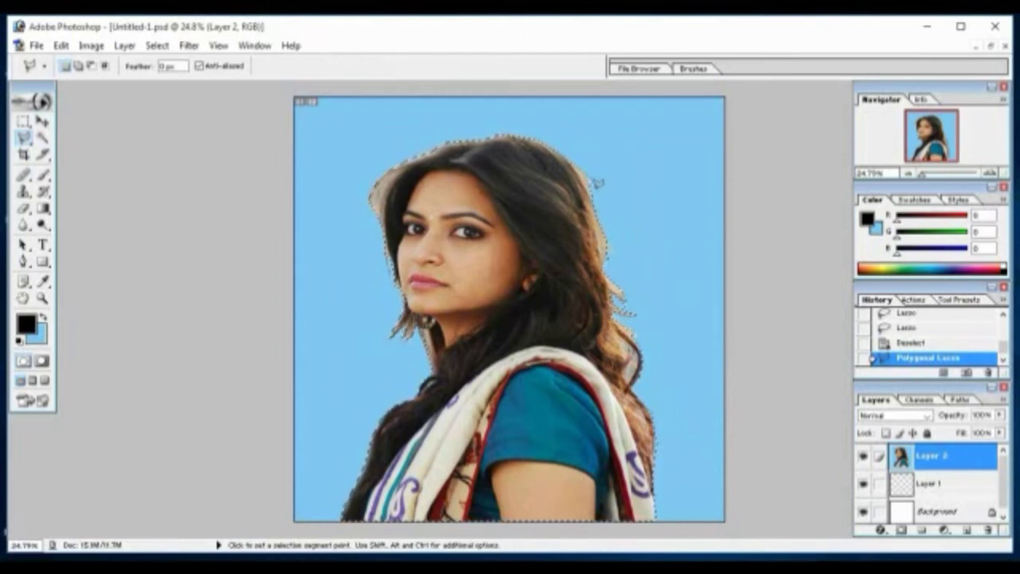
left_click(23, 139, "alt")
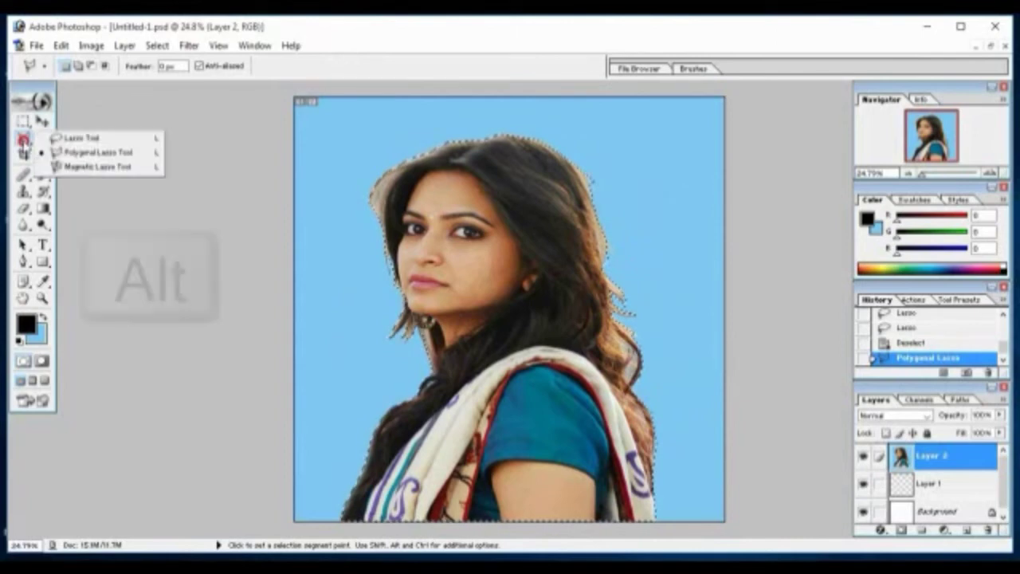
left_click(80, 138)
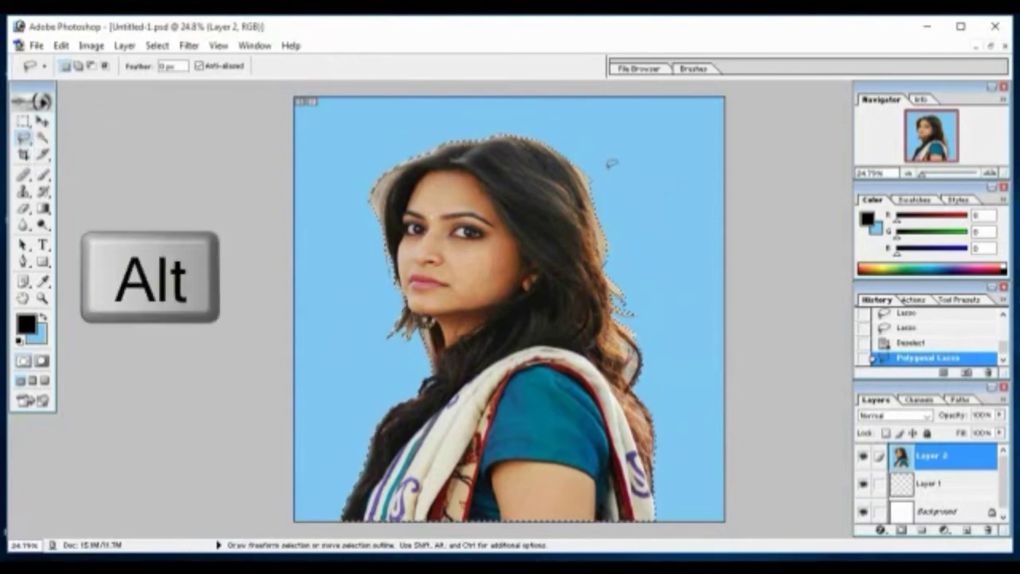
key("alt")
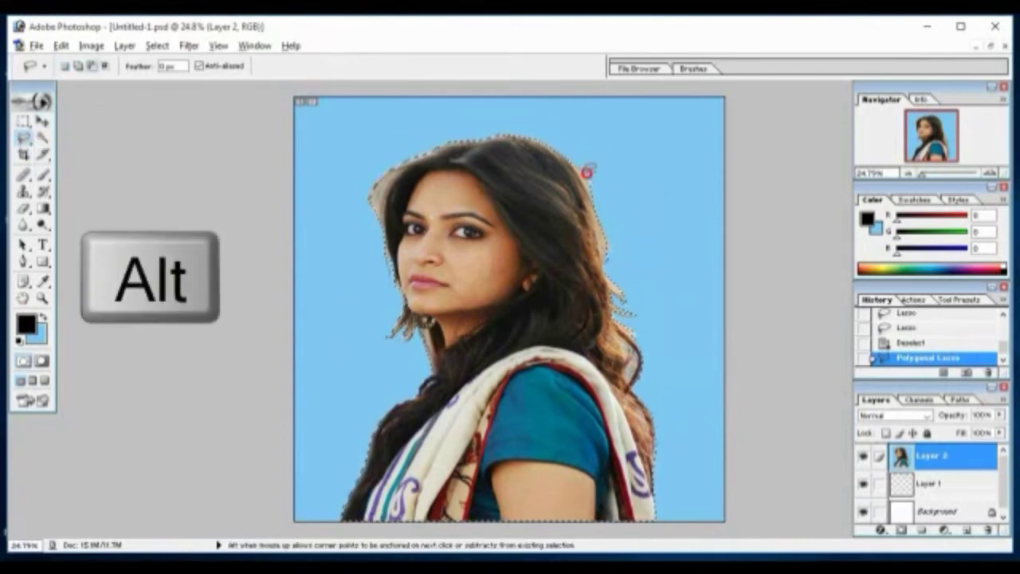
left_click_drag(602, 169, 604, 160)
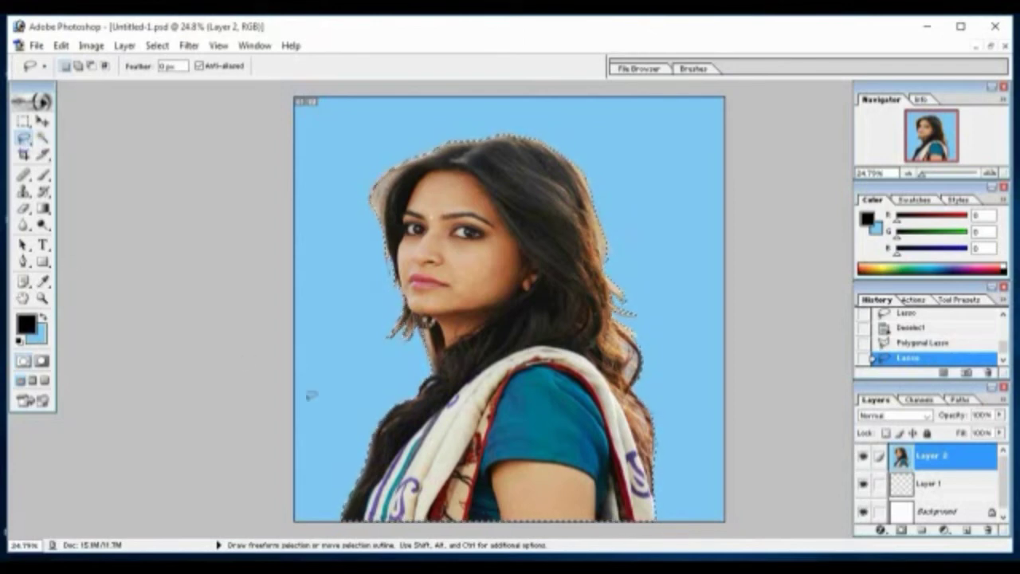
Step: Clear the current selection and outline the woman along her edges with the Magnetic Lasso tool
key("ctrl+d")
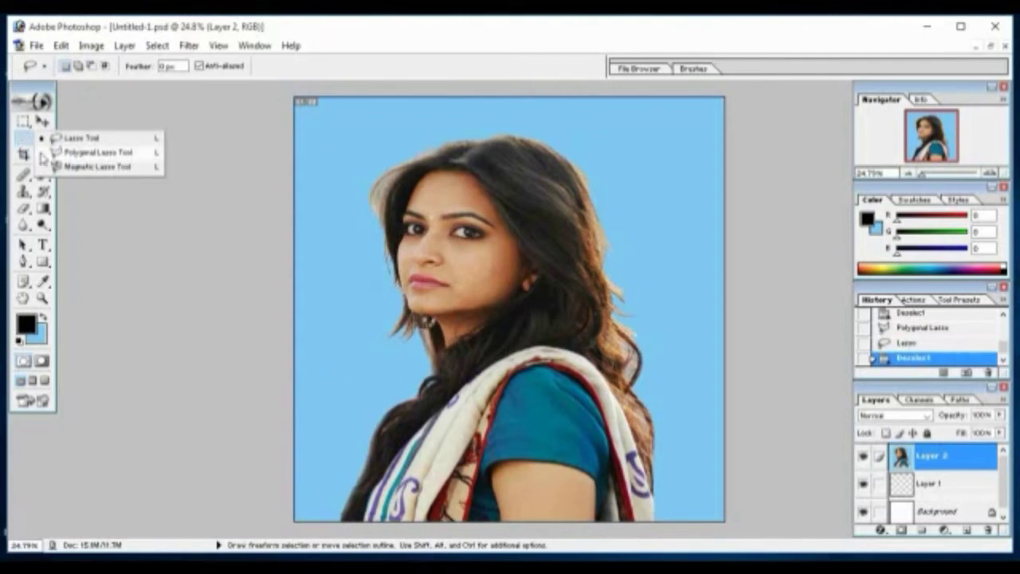
left_click(88, 169)
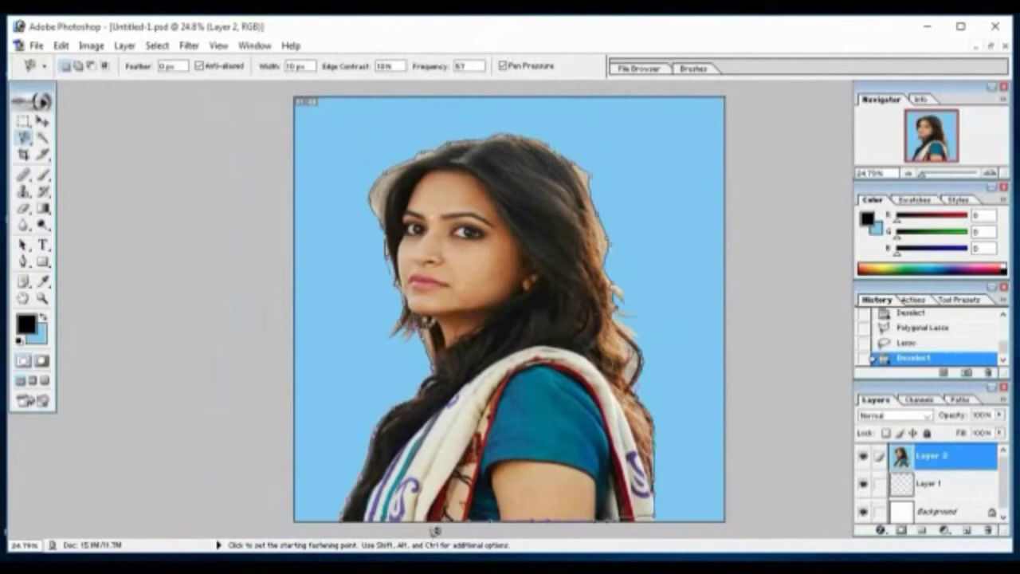
left_click(344, 524)
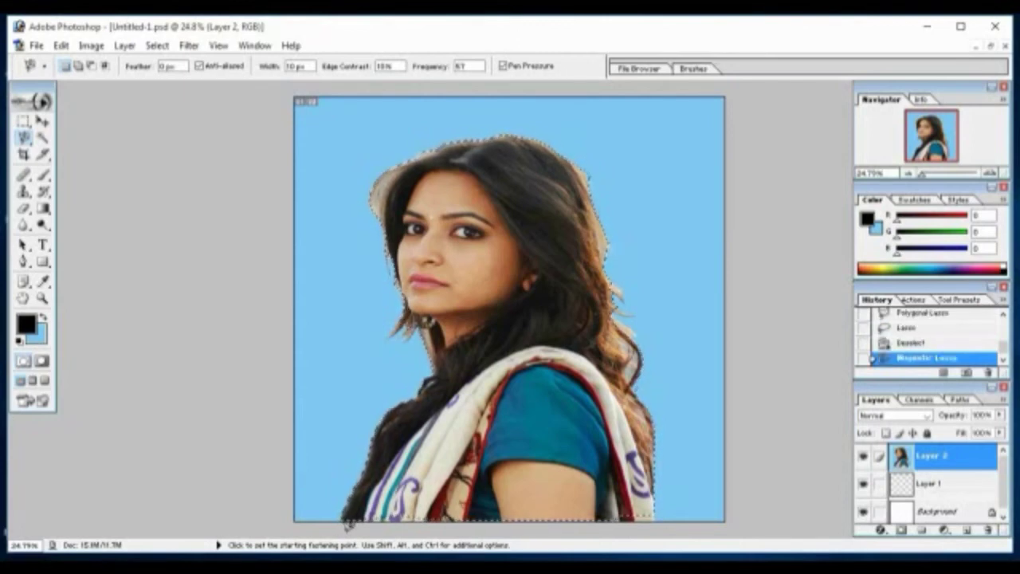
Step: Try moving the magnetically selected woman up and to the left beyond the canvas edge, and undo the move
key("v")
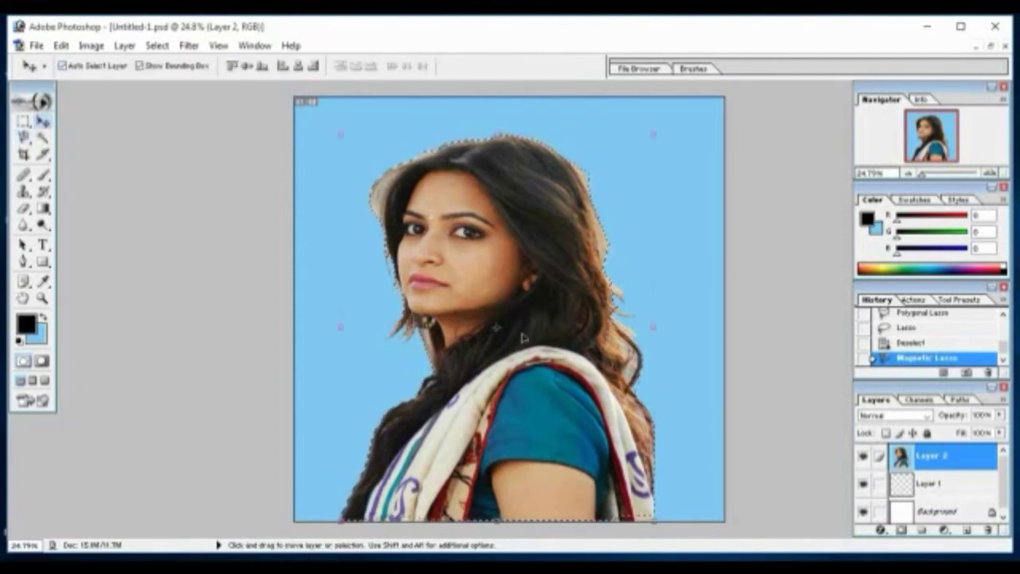
left_click_drag(514, 340, 318, 300)
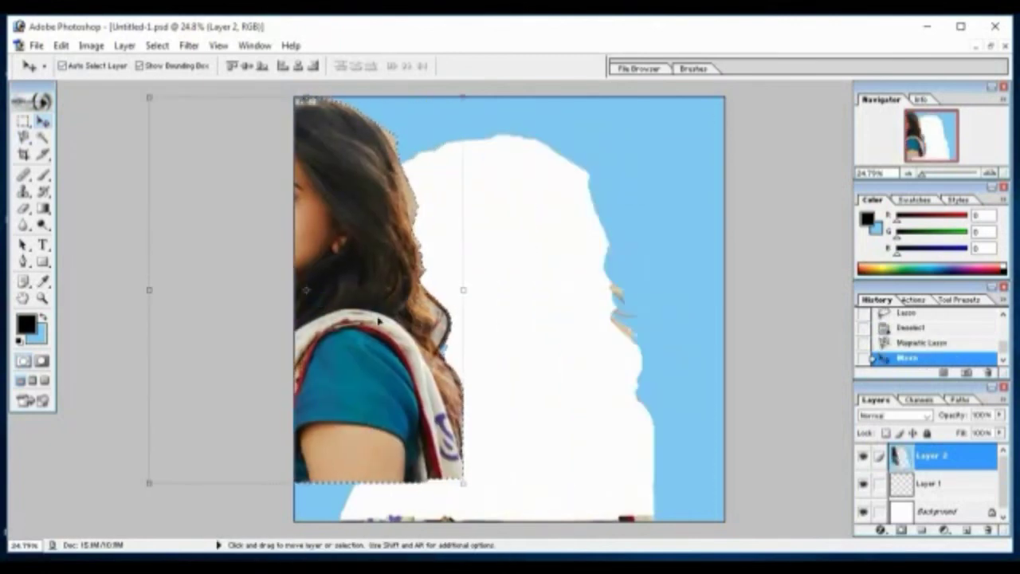
key("ctrl+z")
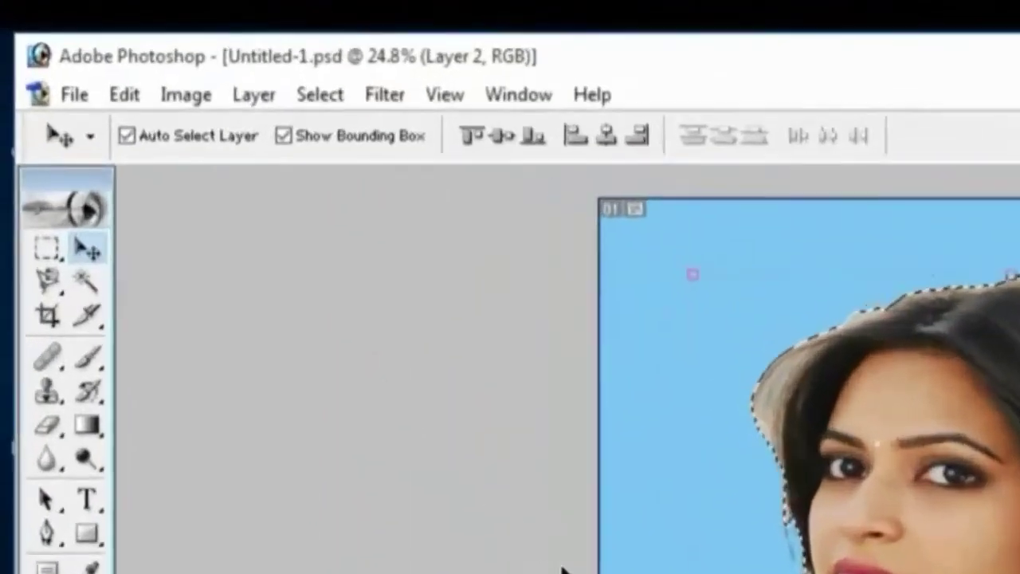
Step: Switch to the Magic Wand tool and clear the magnetic selection around the woman
left_click(101, 291)
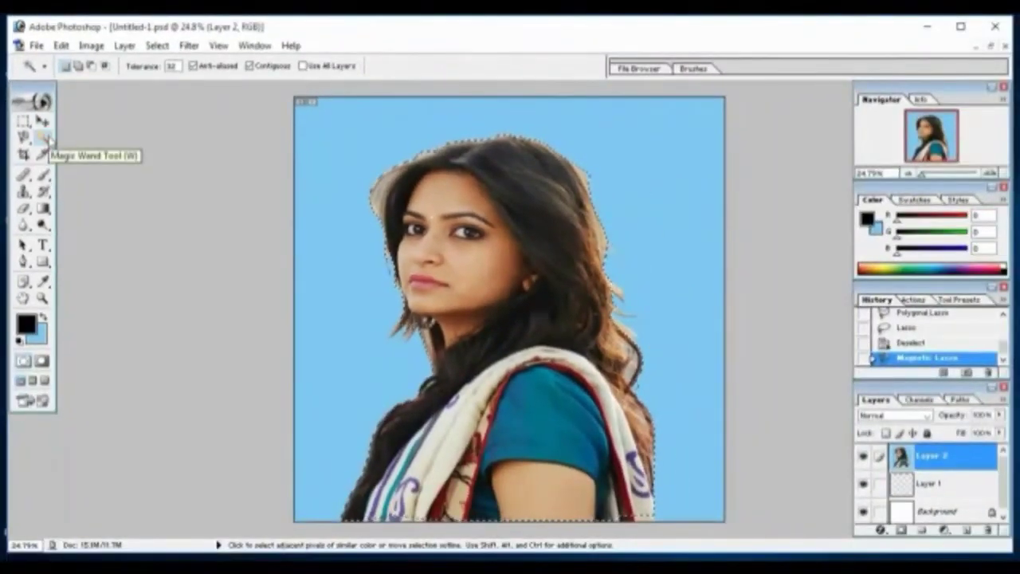
key("ctrl+d")
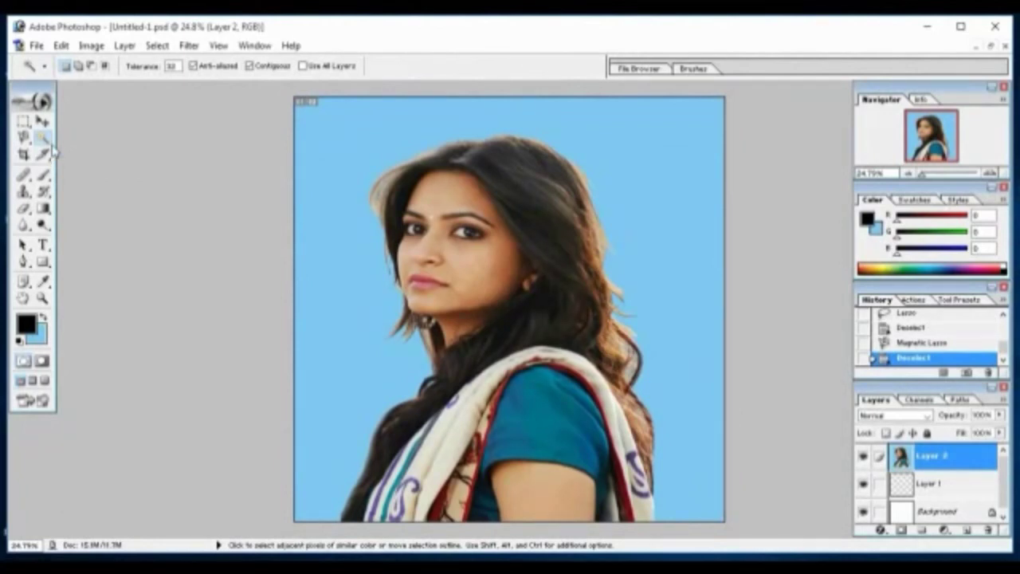
left_click(24, 137)
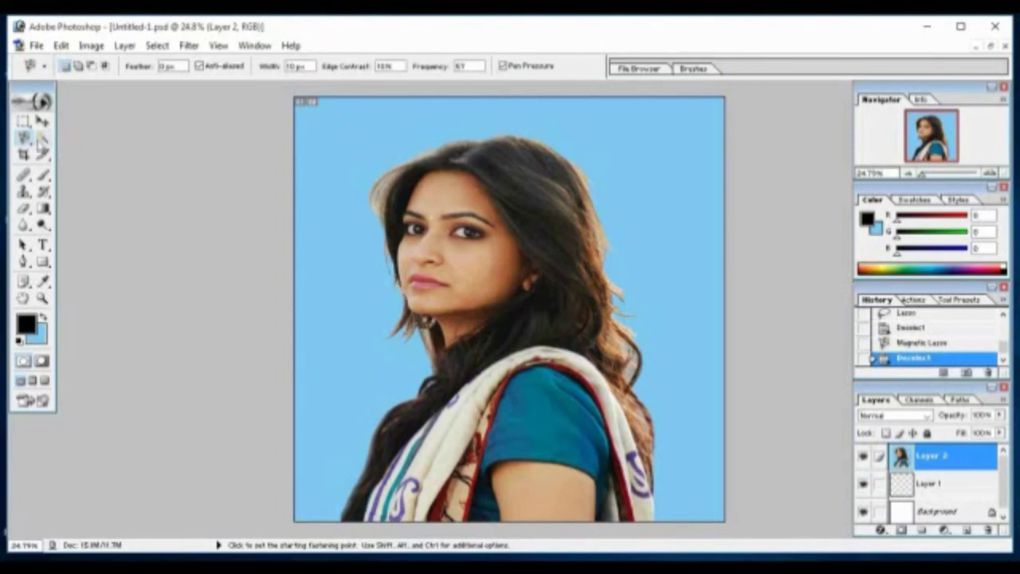
left_click(24, 138)
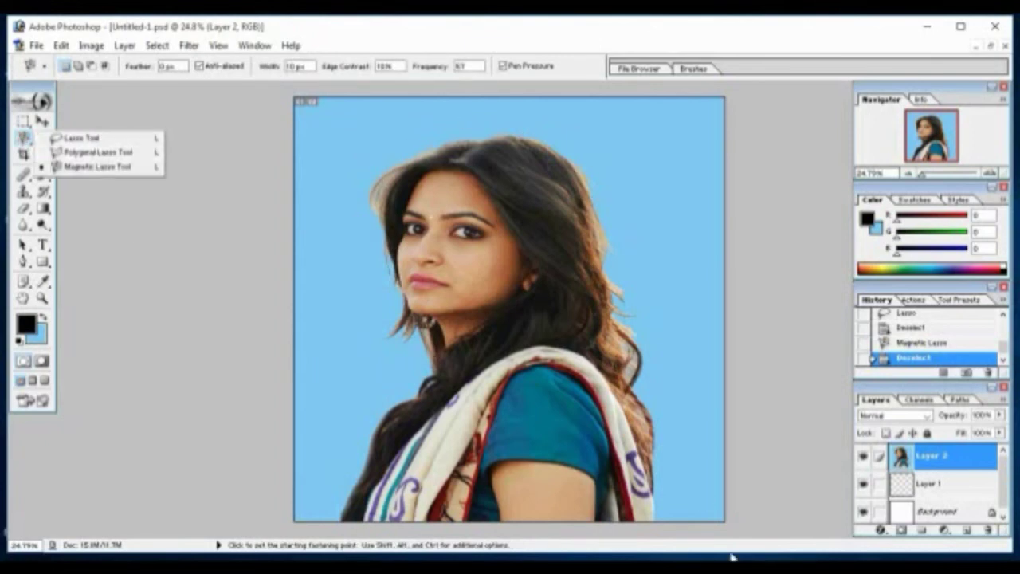
left_click(114, 198)
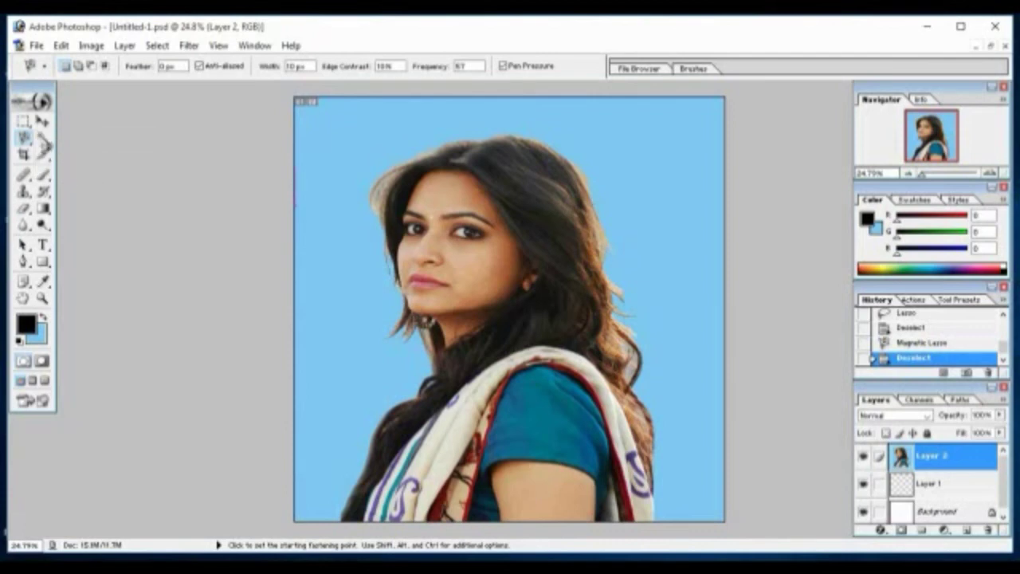
left_click(370, 191)
double_click(236, 129)
key("ctrl+d")
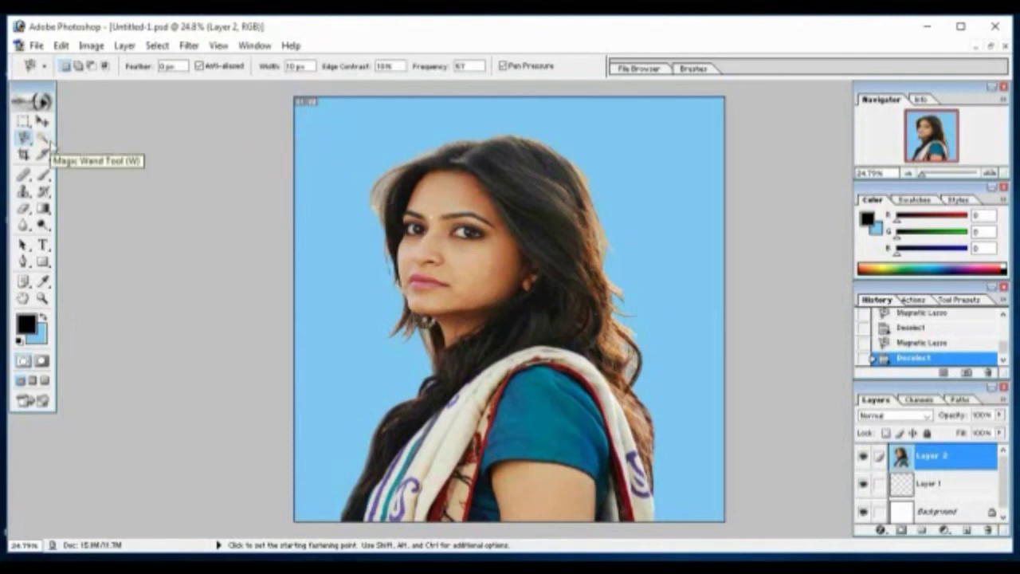
Step: Select the plain blue background around the woman with the Magic Wand tool at tolerance 32
left_click(44, 137)
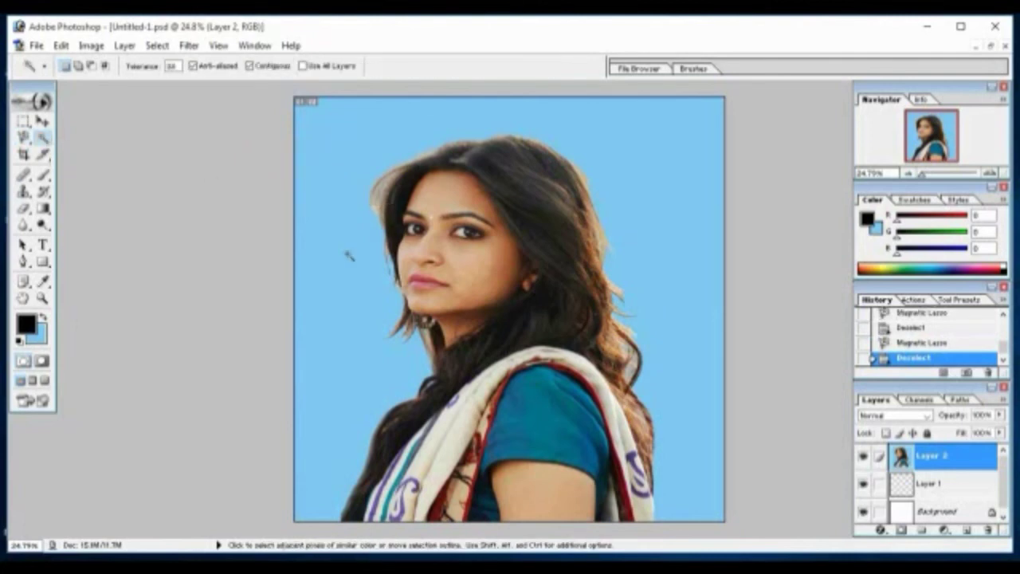
left_click(372, 140)
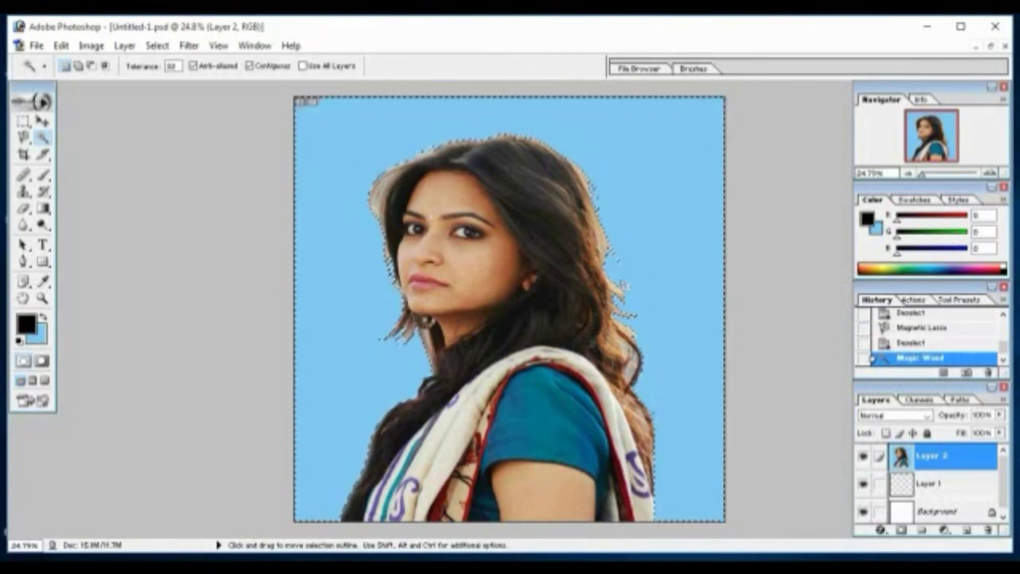
Step: Set the background colour to pink F27FC0
left_click(39, 338)
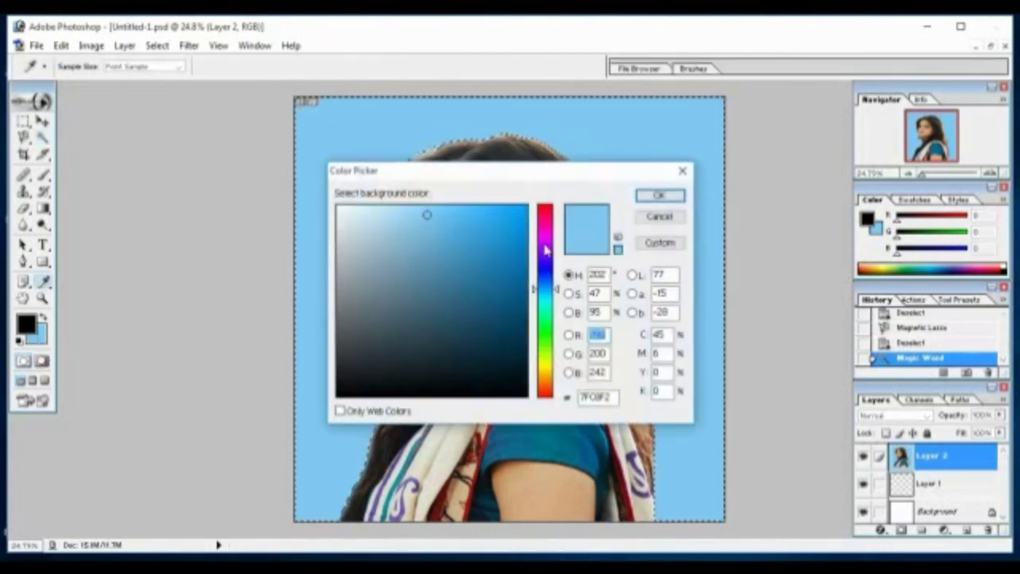
left_click(546, 226)
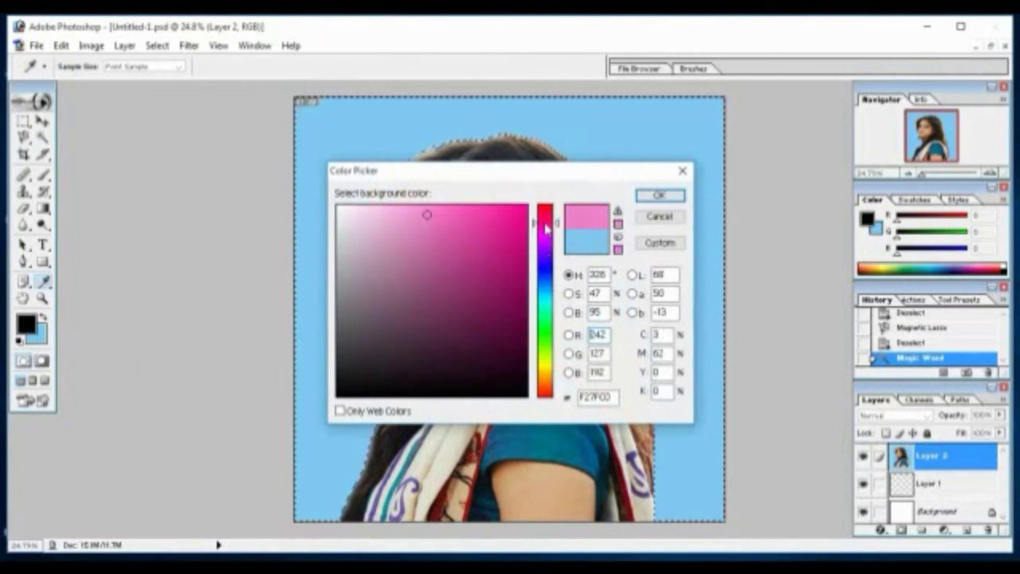
left_click(652, 198)
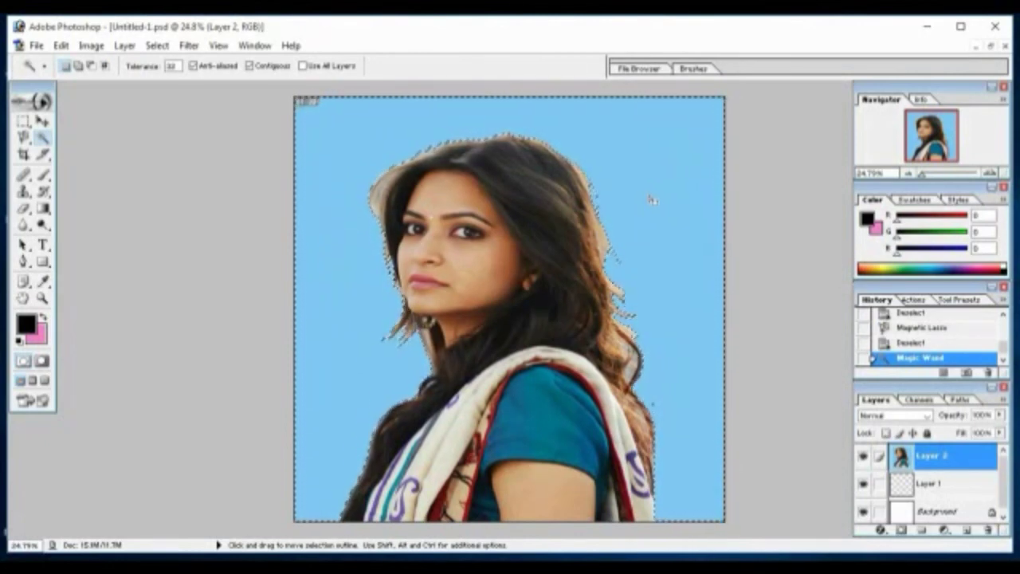
Step: Try deleting the selected blue area around the woman on Layer 2, and undo the deletion
key("Delete")
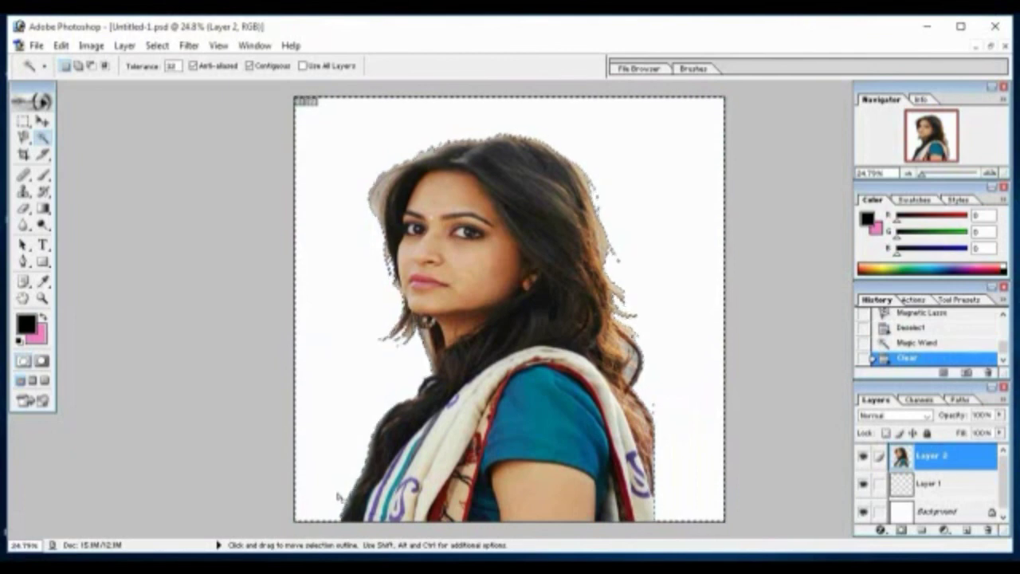
key("ctrl+z")
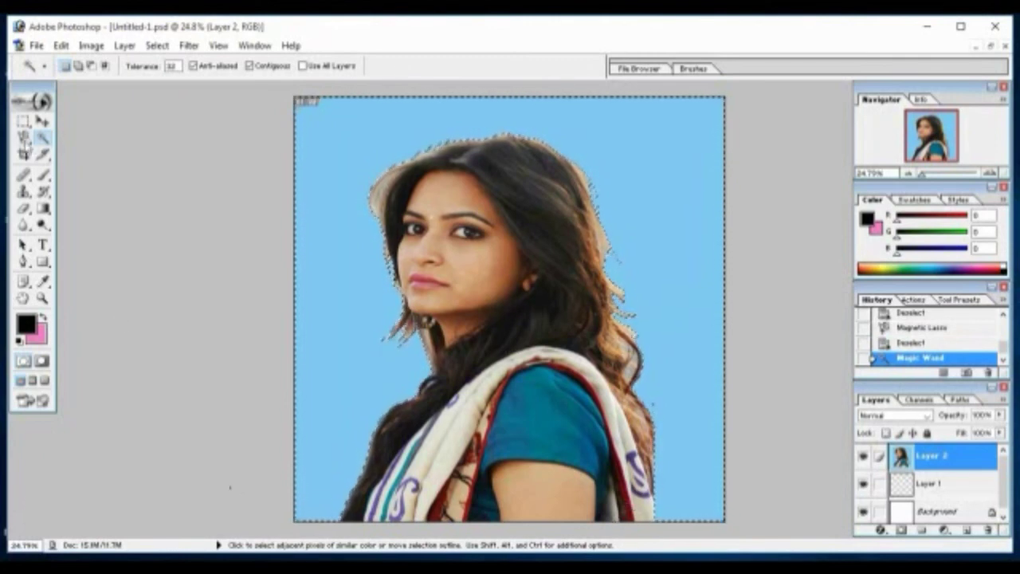
left_click(22, 137)
left_click(22, 138)
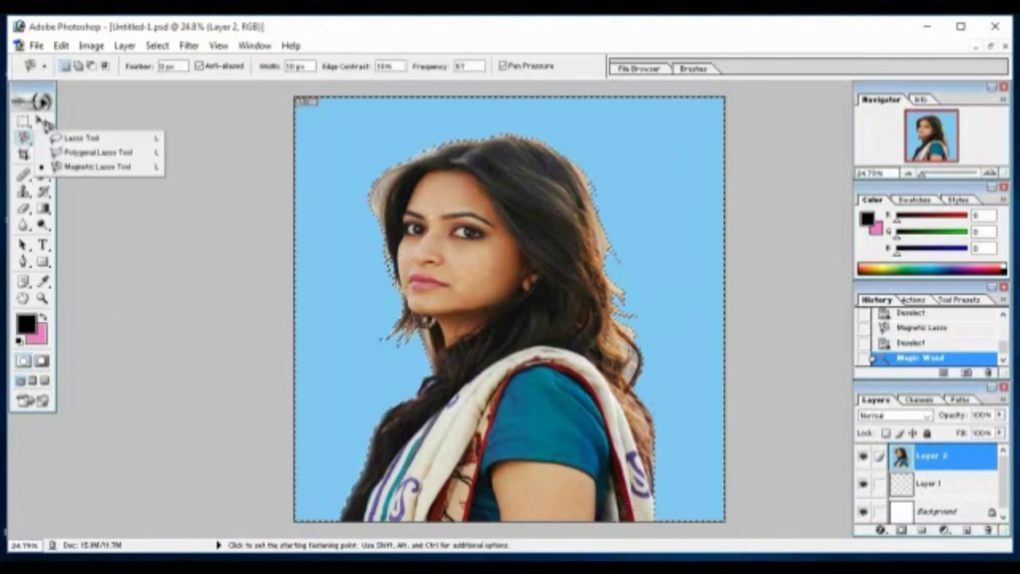
left_click(189, 201)
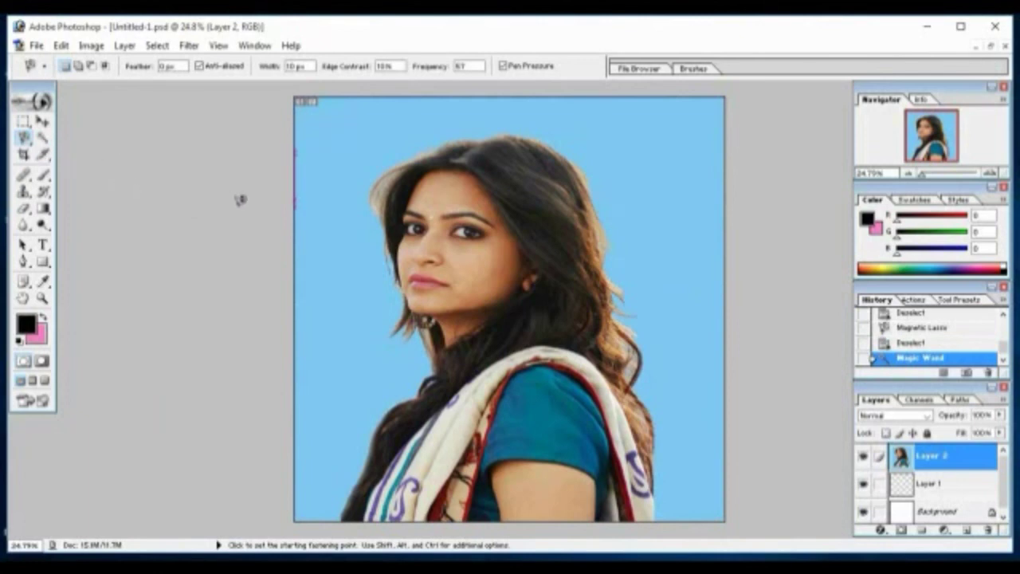
Step: Reselect the blue area around the woman with the Magic Wand tool
key("w")
left_click(339, 177)
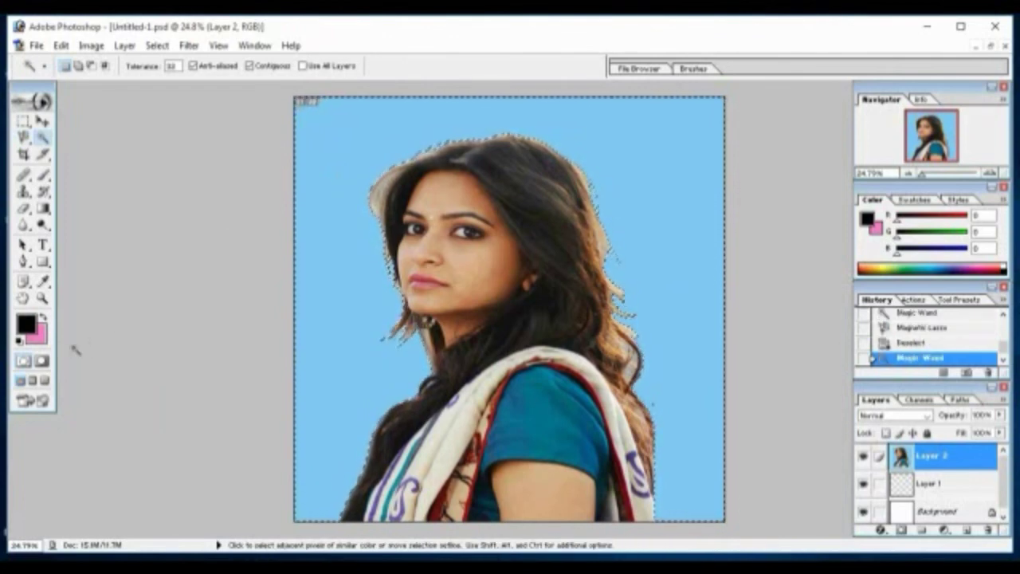
Step: Set the background colour to a strong, saturated blue with a hue of 237°
left_click(38, 337)
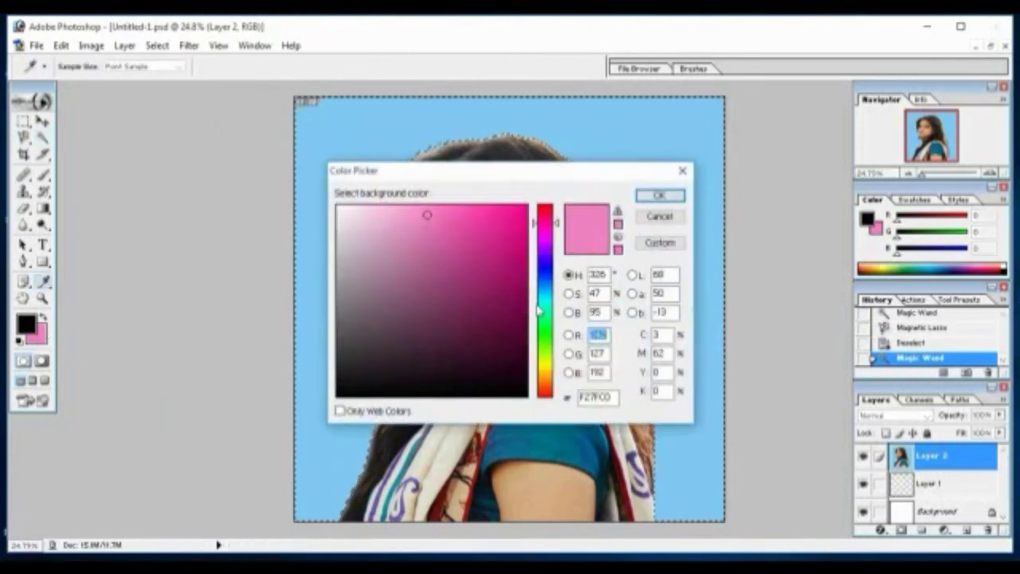
left_click(545, 275)
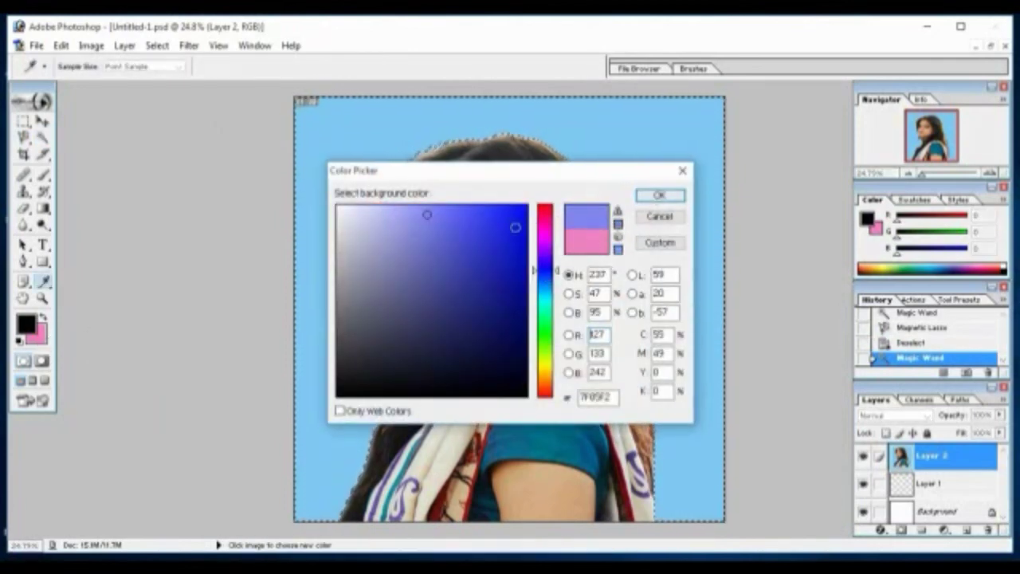
left_click(516, 213)
left_click(659, 198)
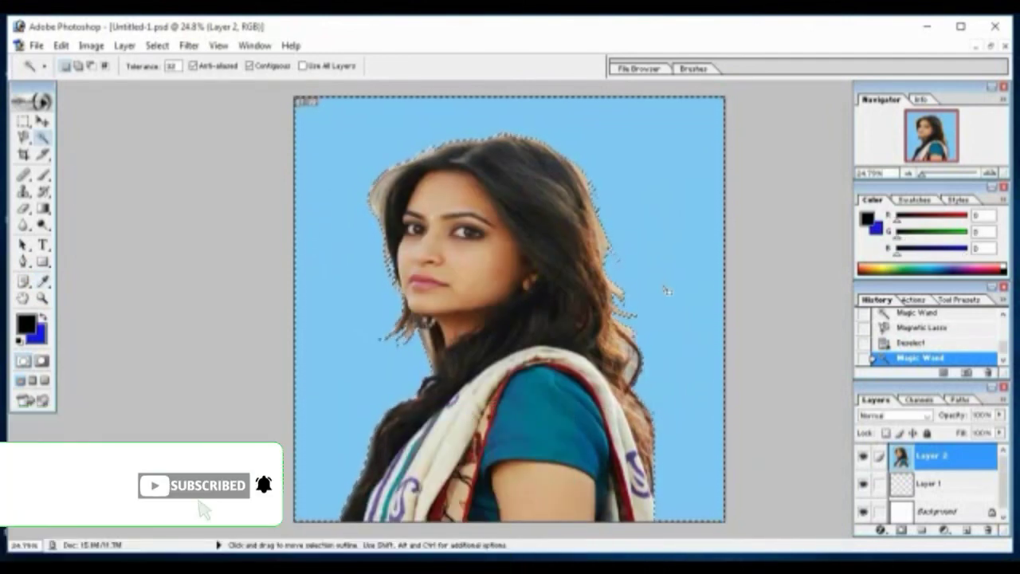
Step: Try clearing the reselected blue area from Layer 2 again, and undo the clearing
key("Delete")
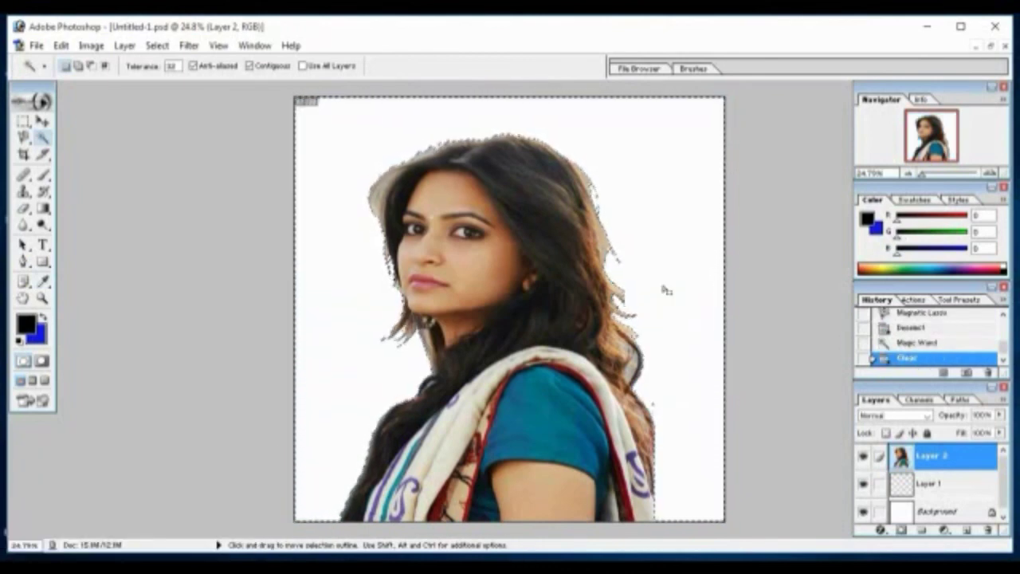
key("ctrl")
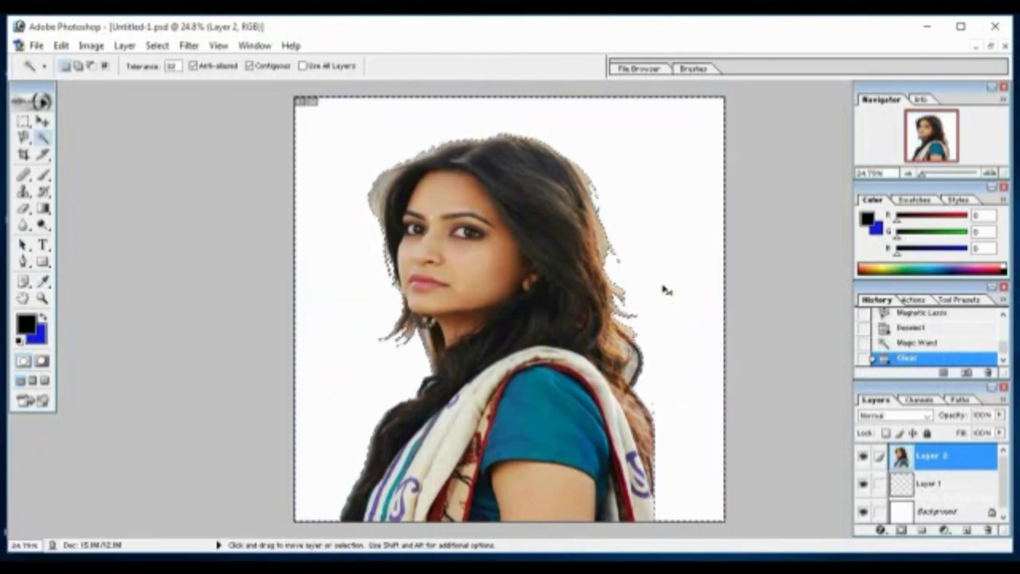
key("ctrl+z")
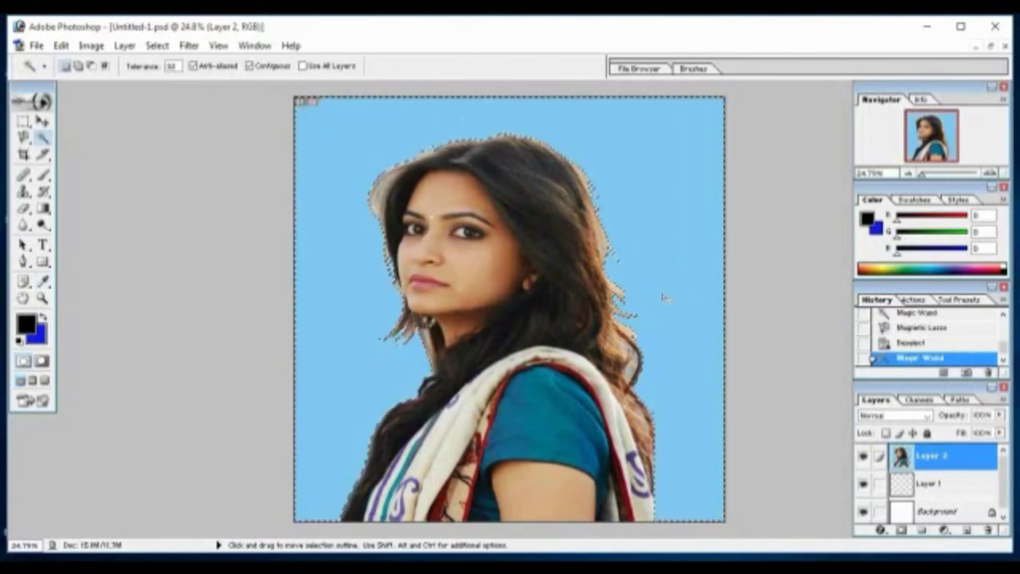